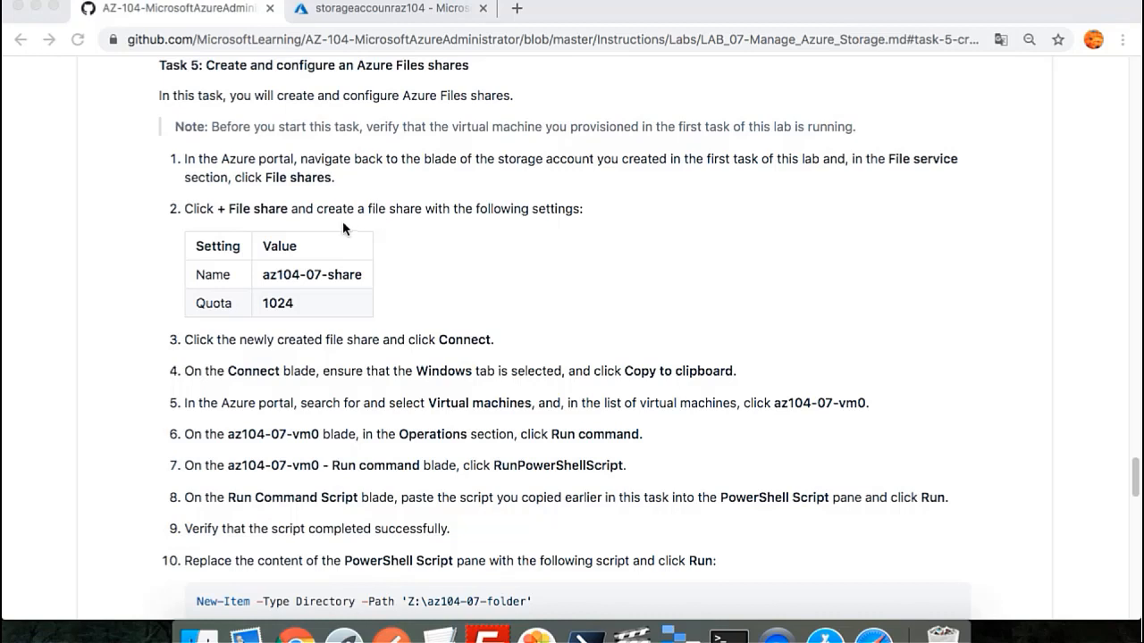
Step: Copy the file share name az104-07-share from the settings table in the lab instructions
left_click(361, 274)
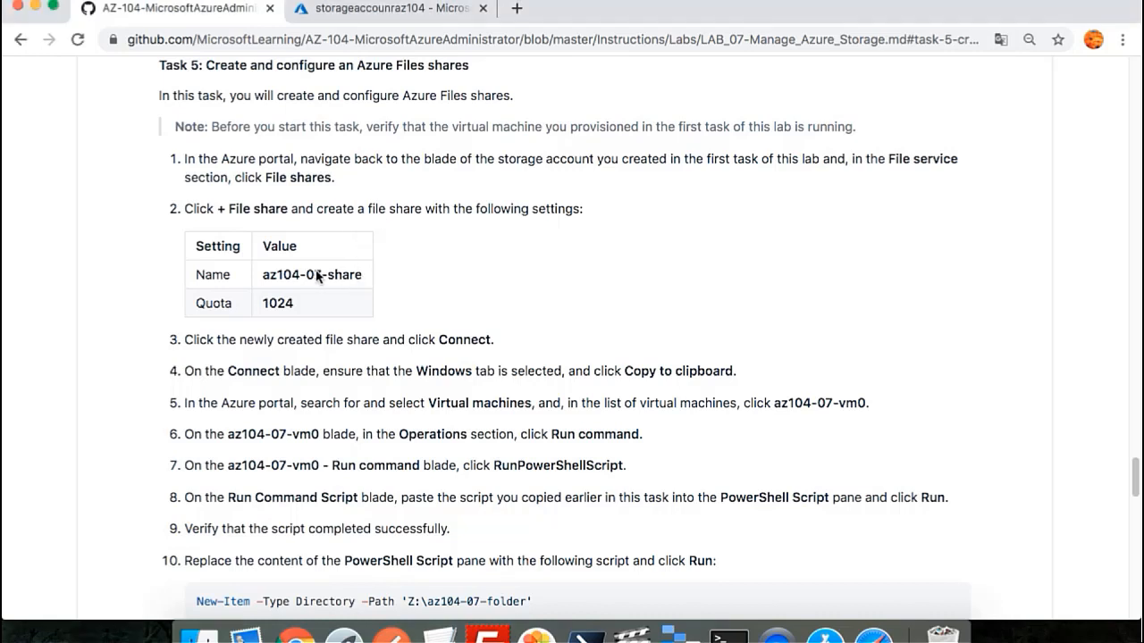
left_click_drag(264, 274, 361, 279)
key("super+c")
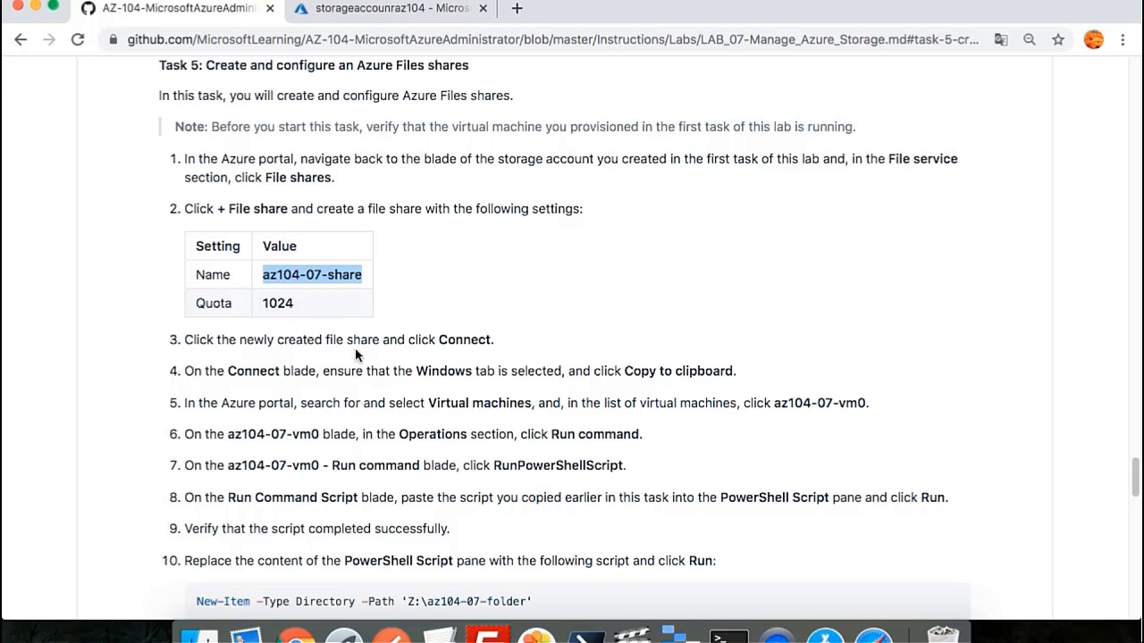
Step: In the storageaccounraz104 storage account in the Azure portal, create a file share named az104-07-share with a quota of 1024 GiB
left_click(355, 18)
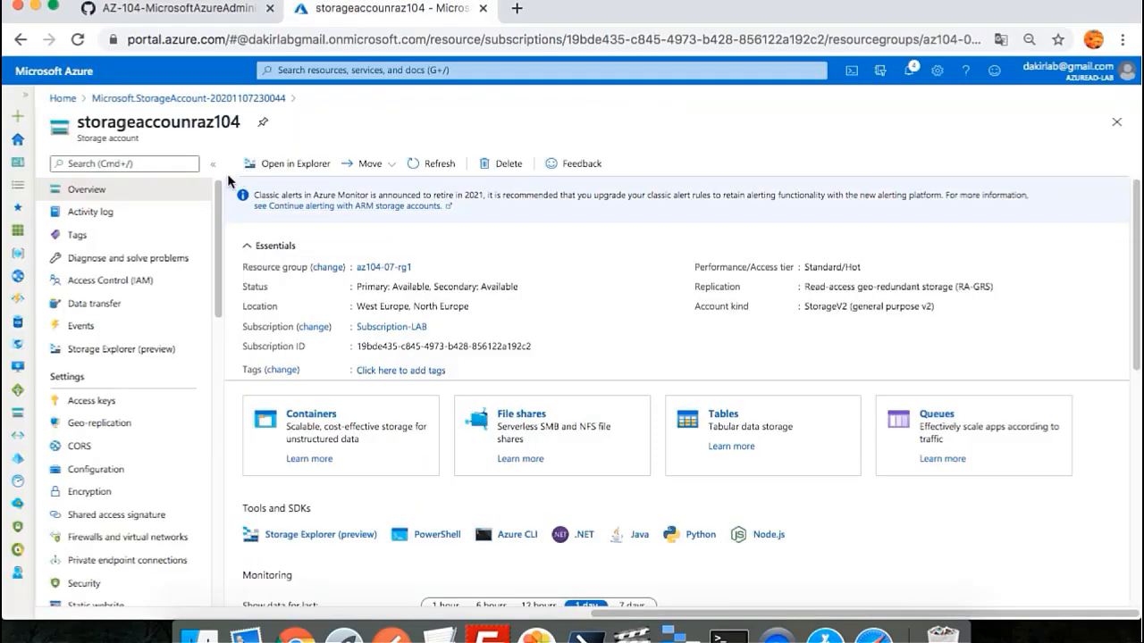
left_click(526, 419)
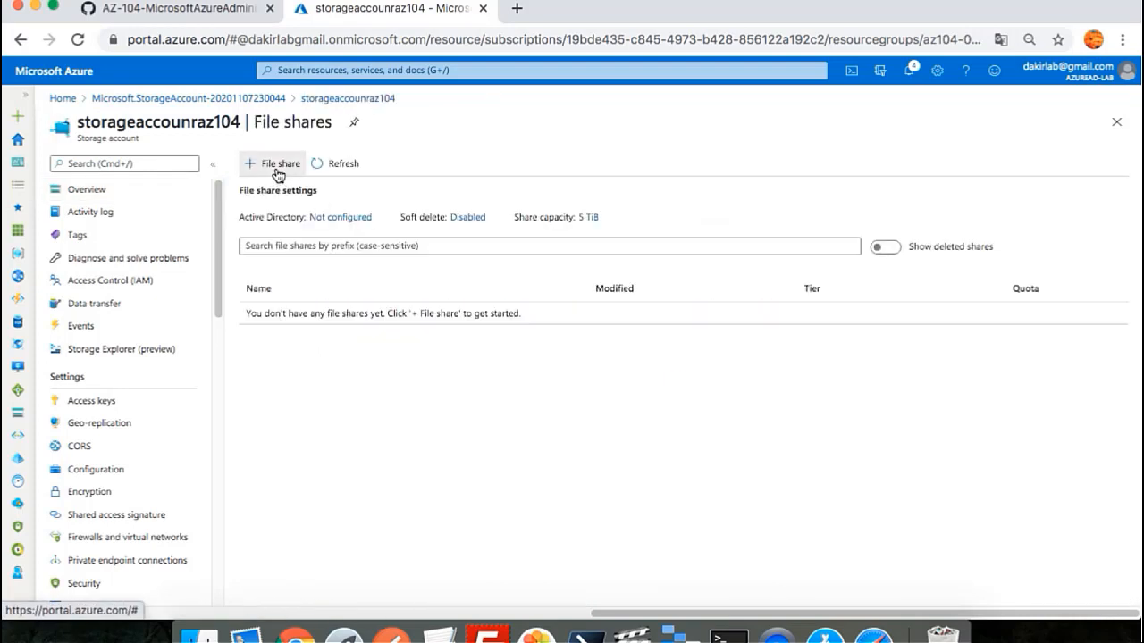
left_click(278, 165)
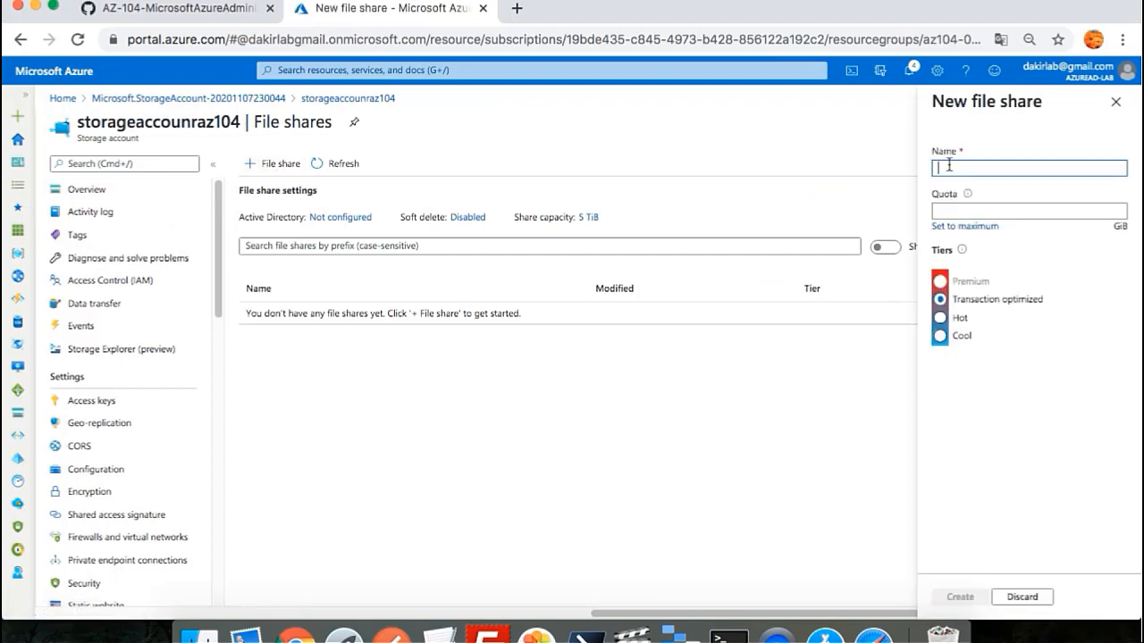
key("super+v")
left_click(989, 210)
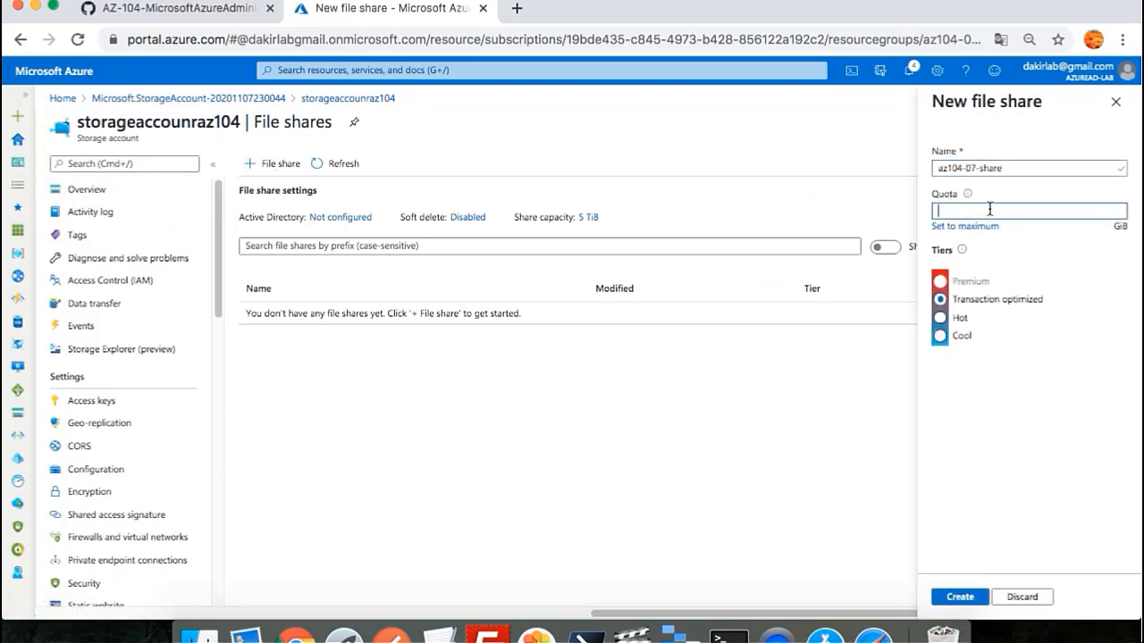
type("1024")
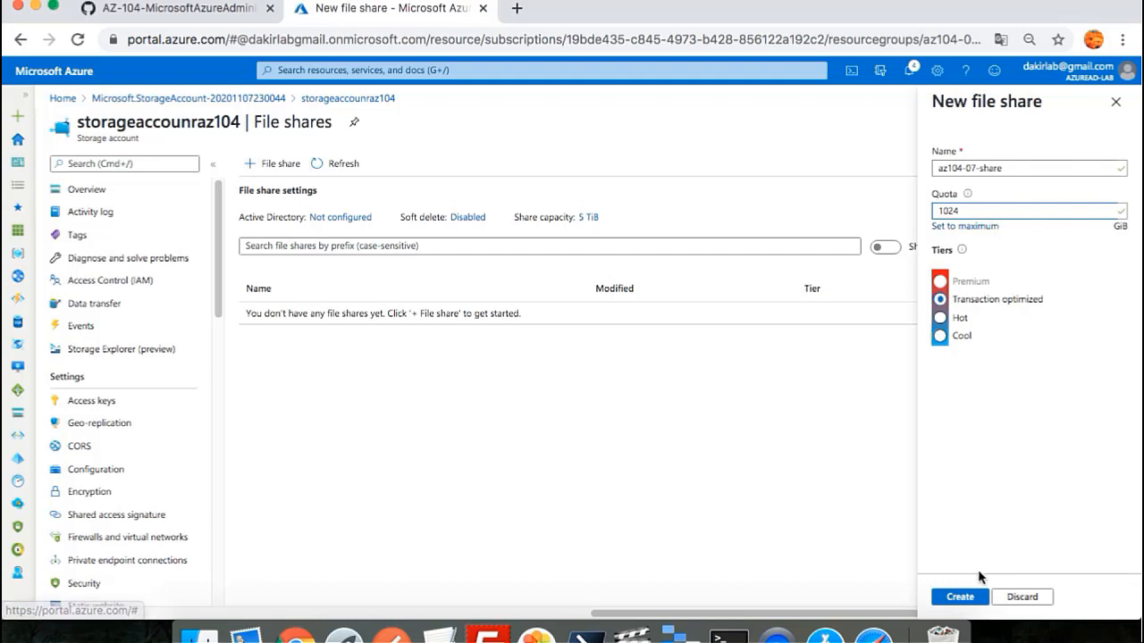
left_click(961, 597)
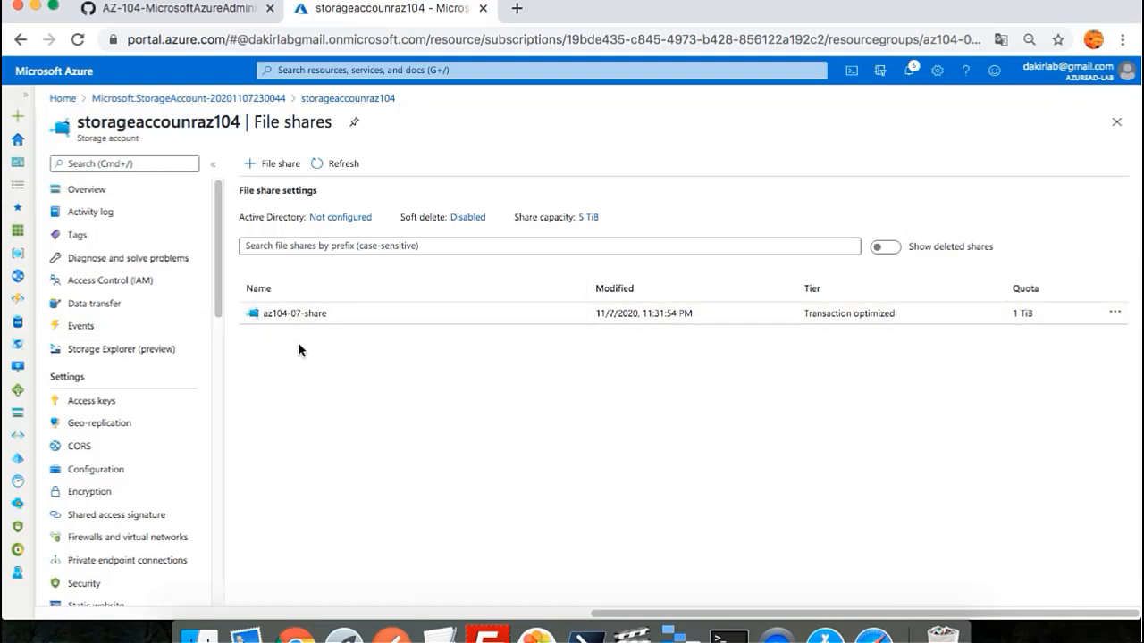
Step: Open the connection details of the az104-07-share file share and copy its macOS mount command
left_click(1114, 315)
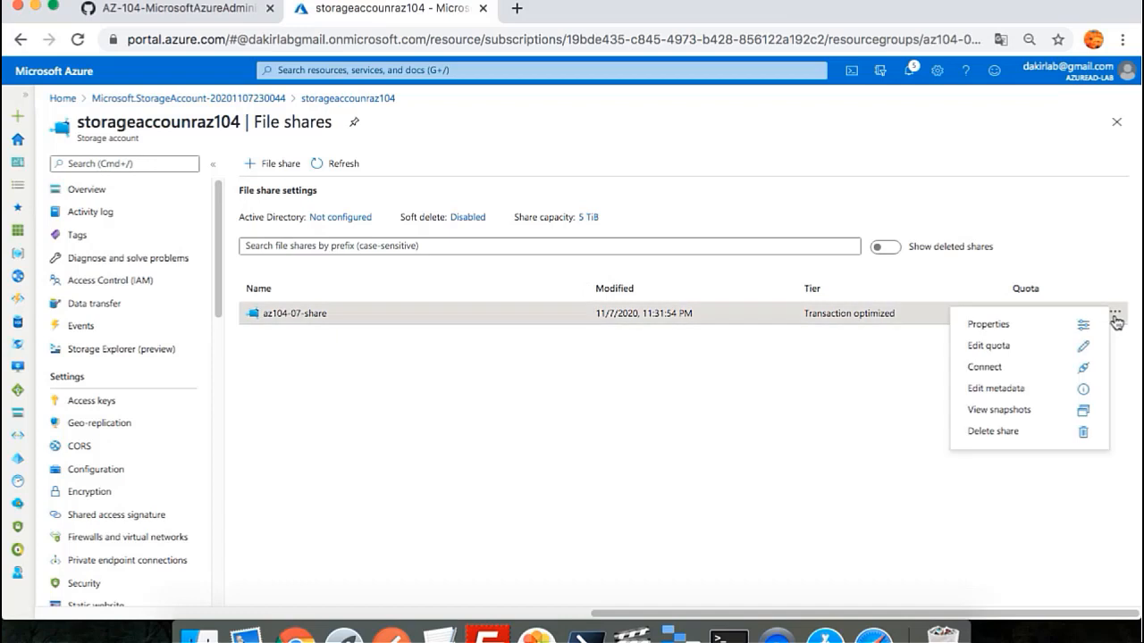
left_click(985, 367)
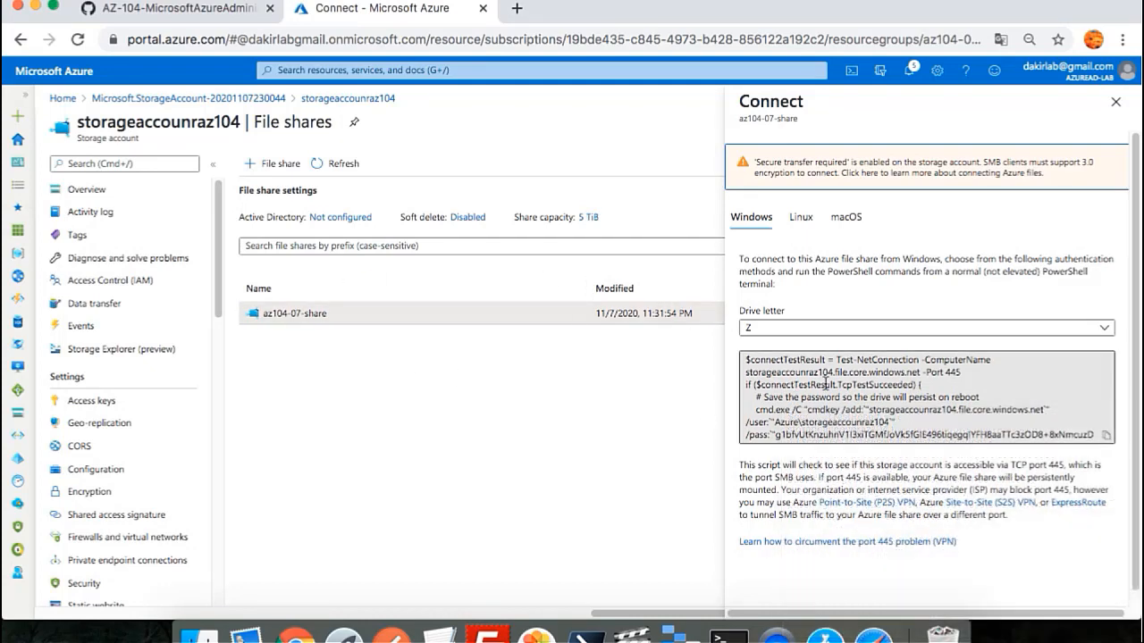
left_click(803, 217)
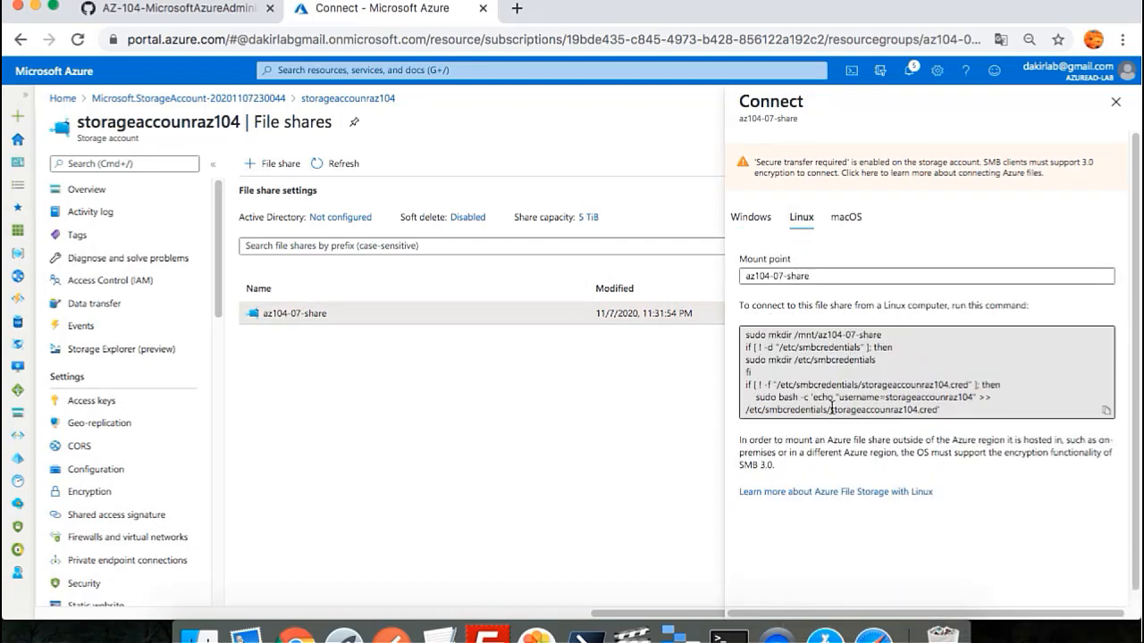
left_click(846, 217)
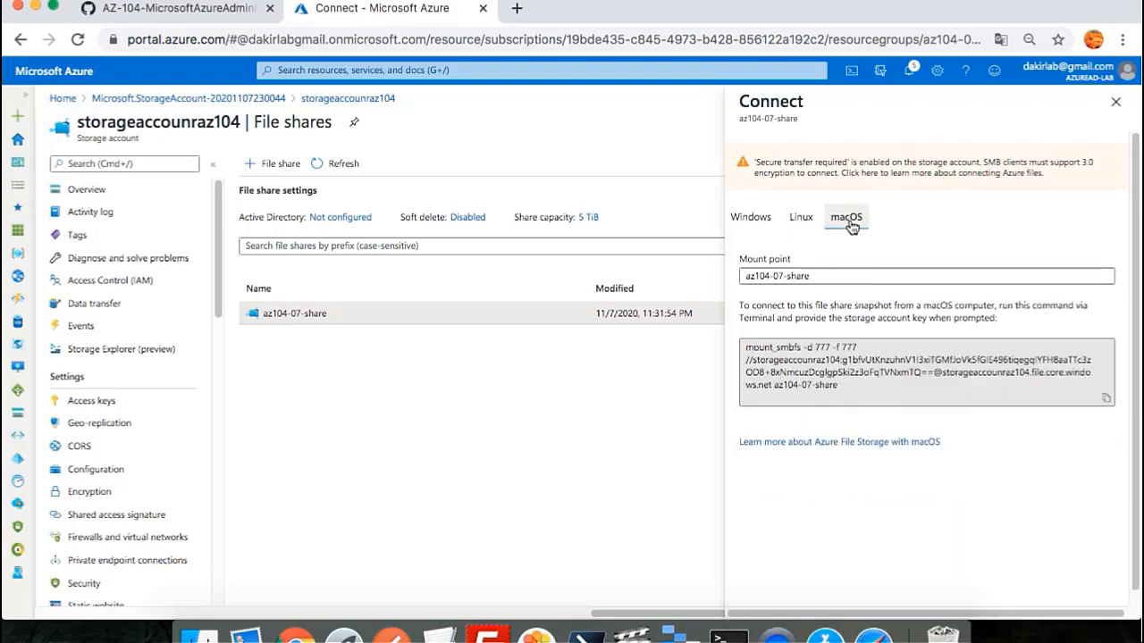
left_click(1106, 397)
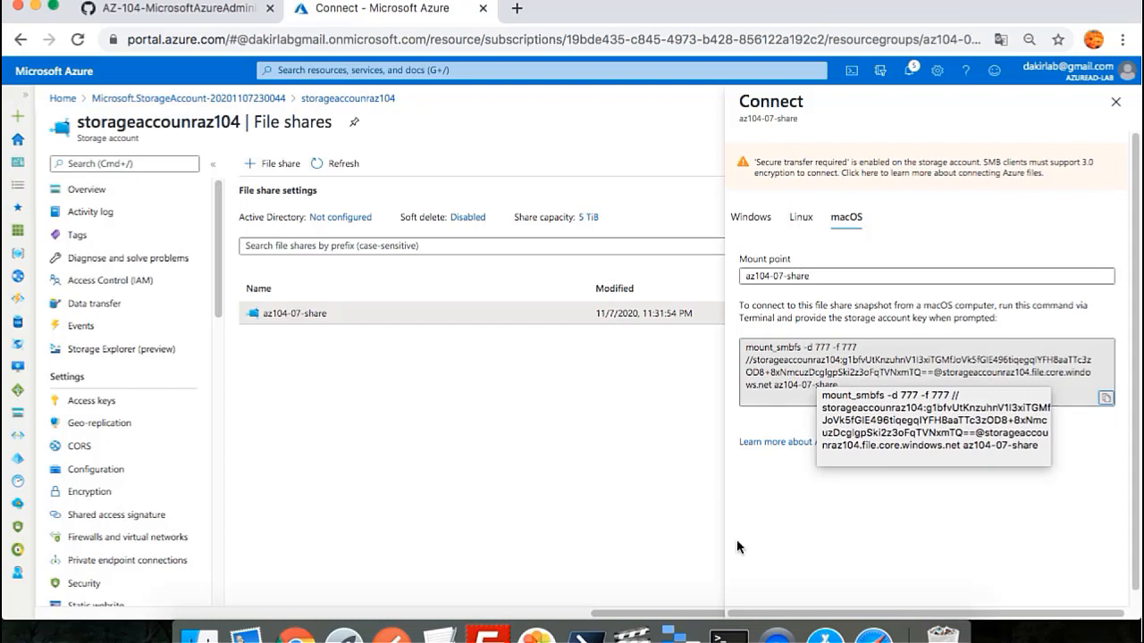
Step: Switch to Terminal and create a directory named share in the home folder
left_click(729, 633)
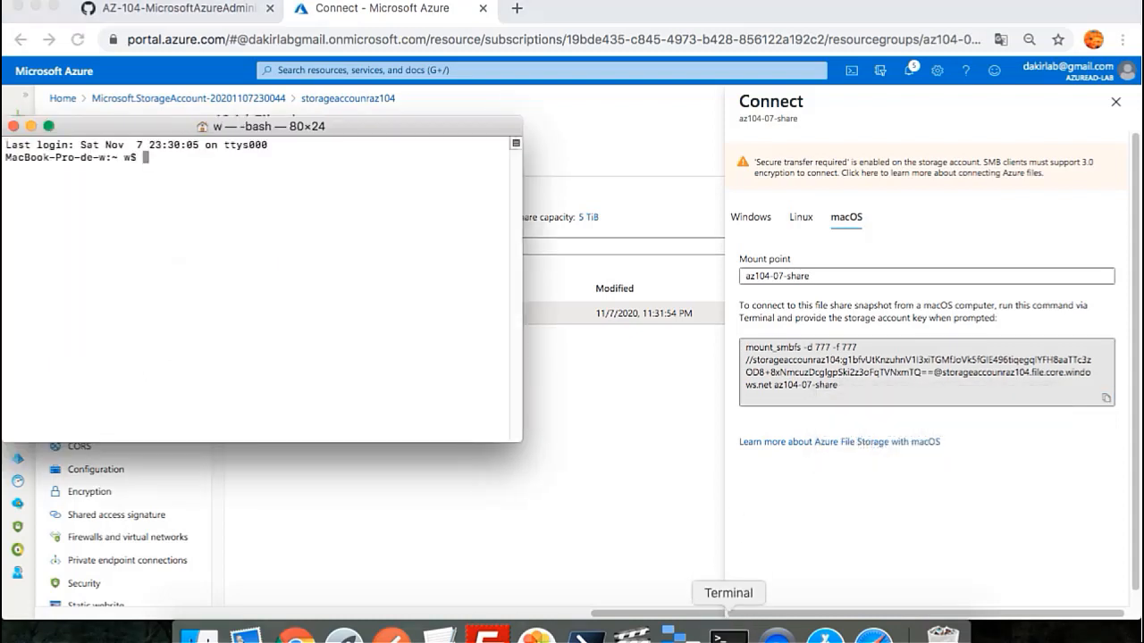
left_click_drag(376, 137, 457, 163)
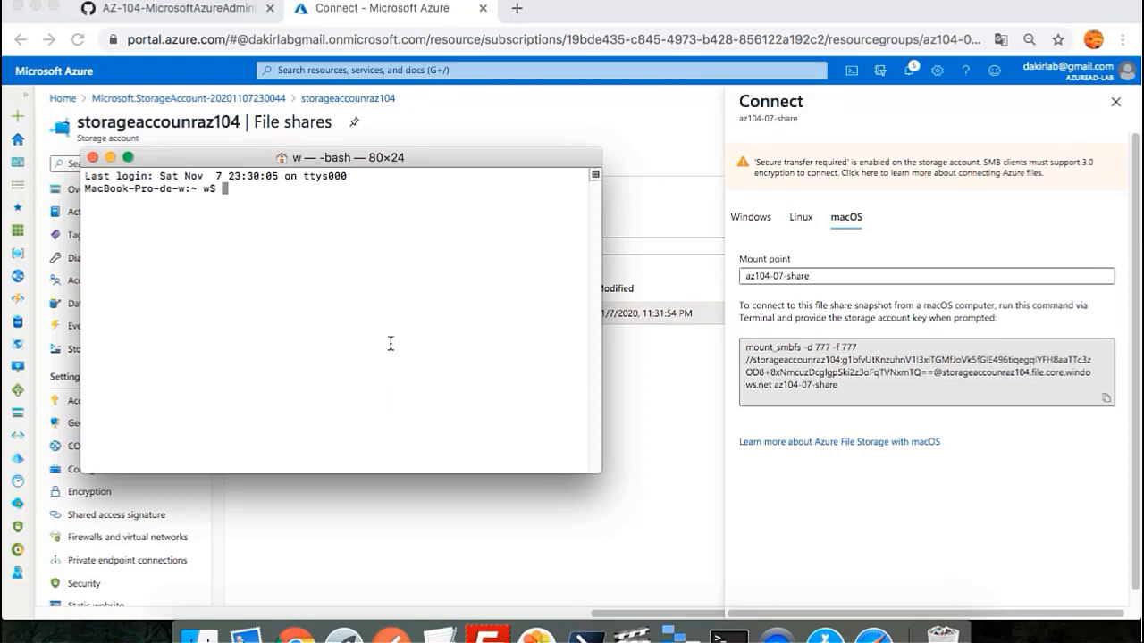
type("mkdir")
type("sh")
type("re")
key("BackSpace")
key("BackSpace")
type("are")
key("Return")
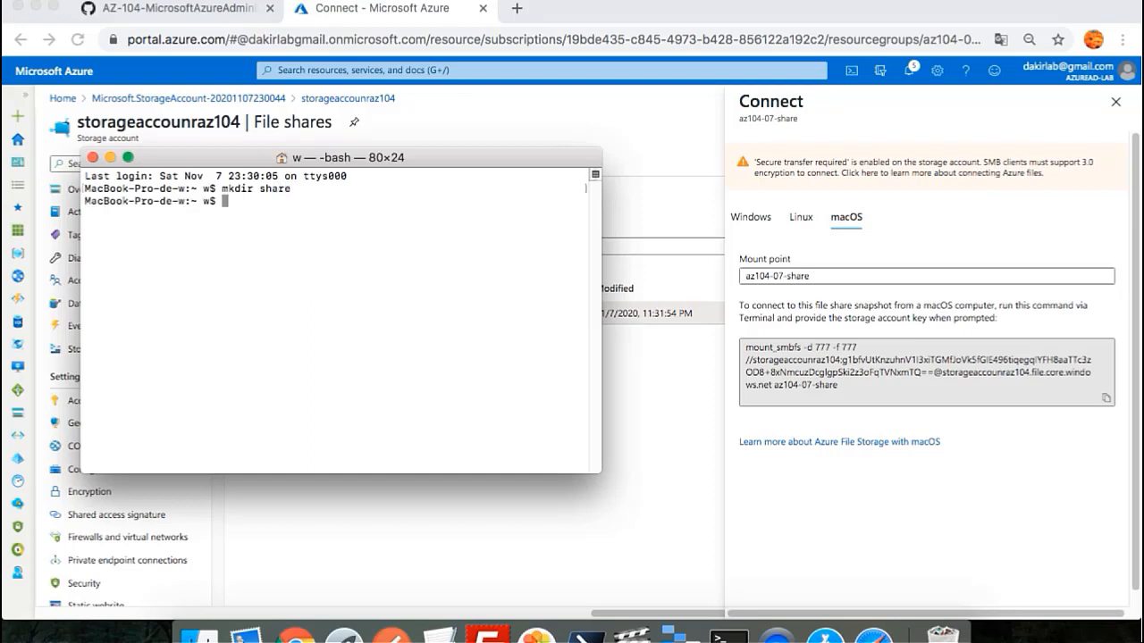
Step: Paste the mount command containing the storage account key in Terminal and replace its trailing share name with a slash directly after the host
right_click(438, 264)
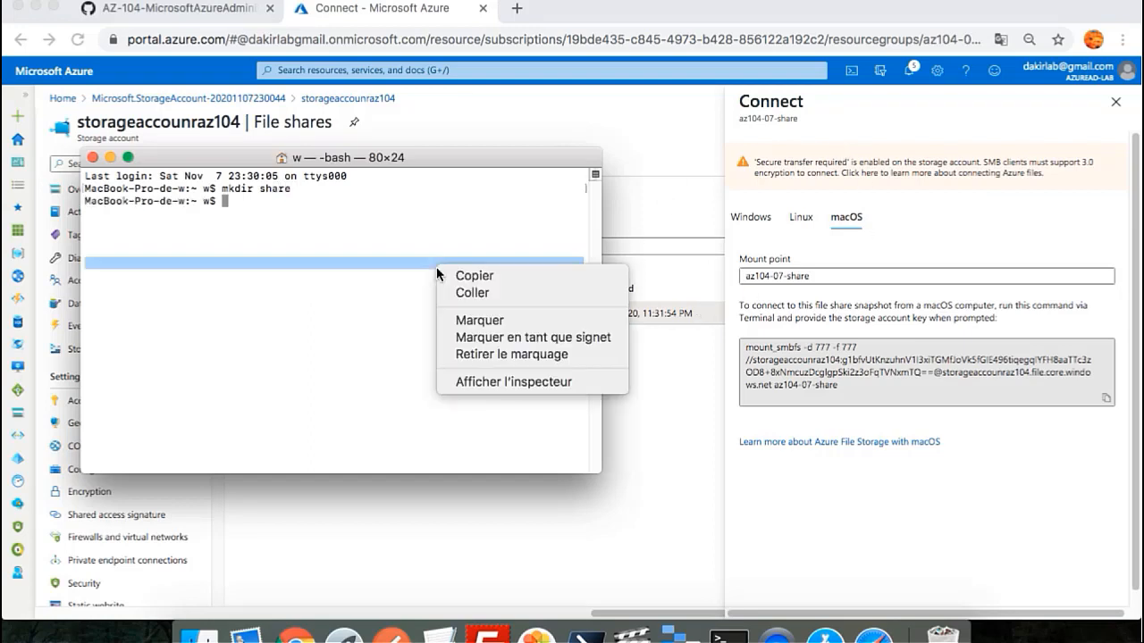
left_click(500, 293)
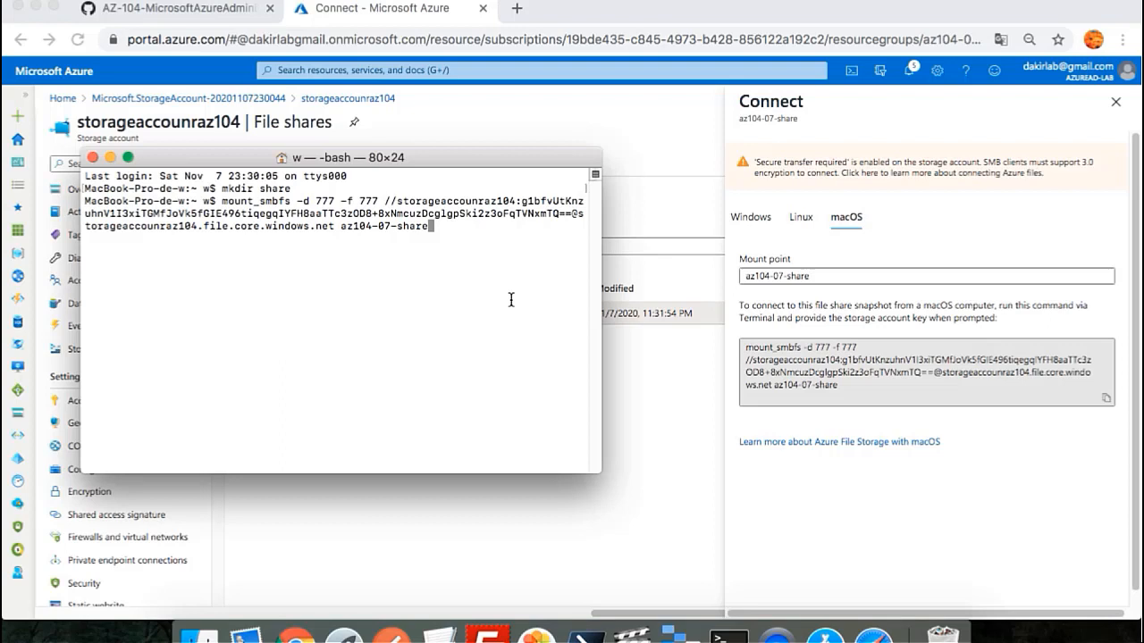
key("BackSpace")
key("BackSpace")
key("BackSpace")
key("BackSpace")
key("BackSpace")
key("BackSpace")
key("BackSpace")
key("BackSpace")
key("BackSpace")
key("BackSpace")
key("BackSpace")
key("BackSpace")
key("BackSpace")
key("BackSpace")
key("BackSpace")
type("/")
Step: Copy az104-07-share from the portal's macOS command and append it to the server address in the Terminal mount command
left_click(839, 390)
left_click(787, 389)
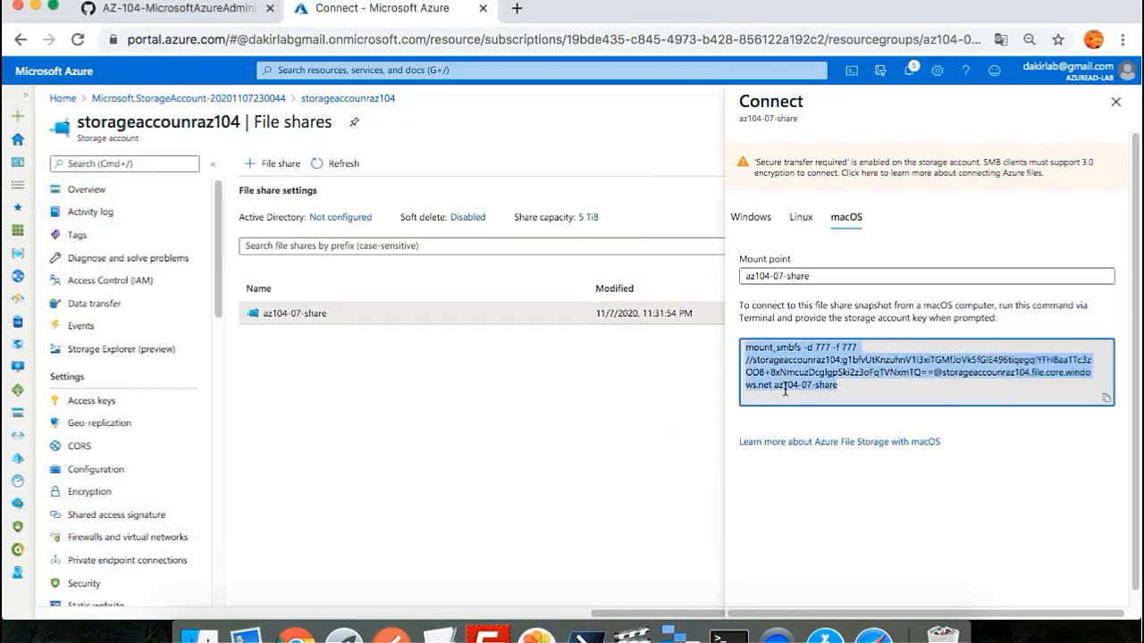
left_click(777, 387)
left_click_drag(773, 387, 843, 391)
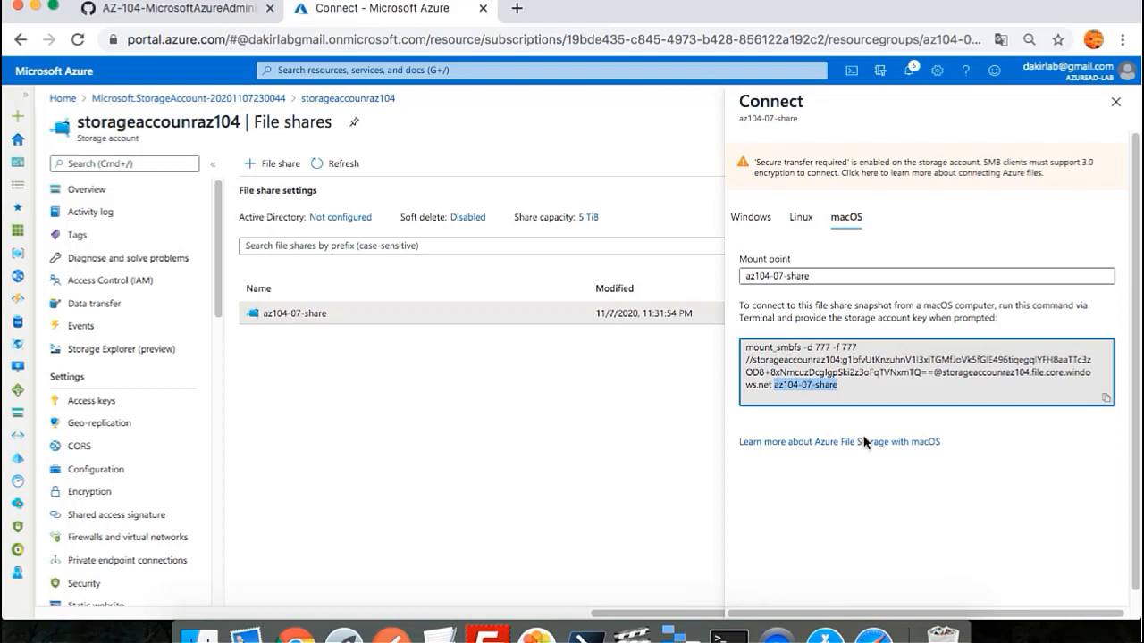
left_click(728, 634)
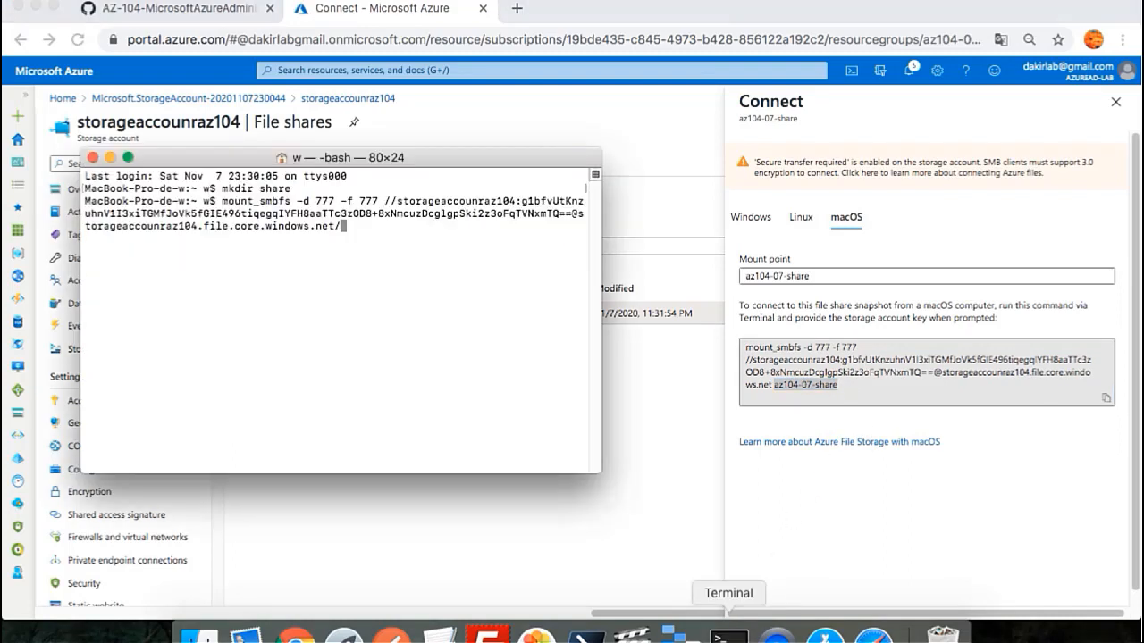
right_click(428, 270)
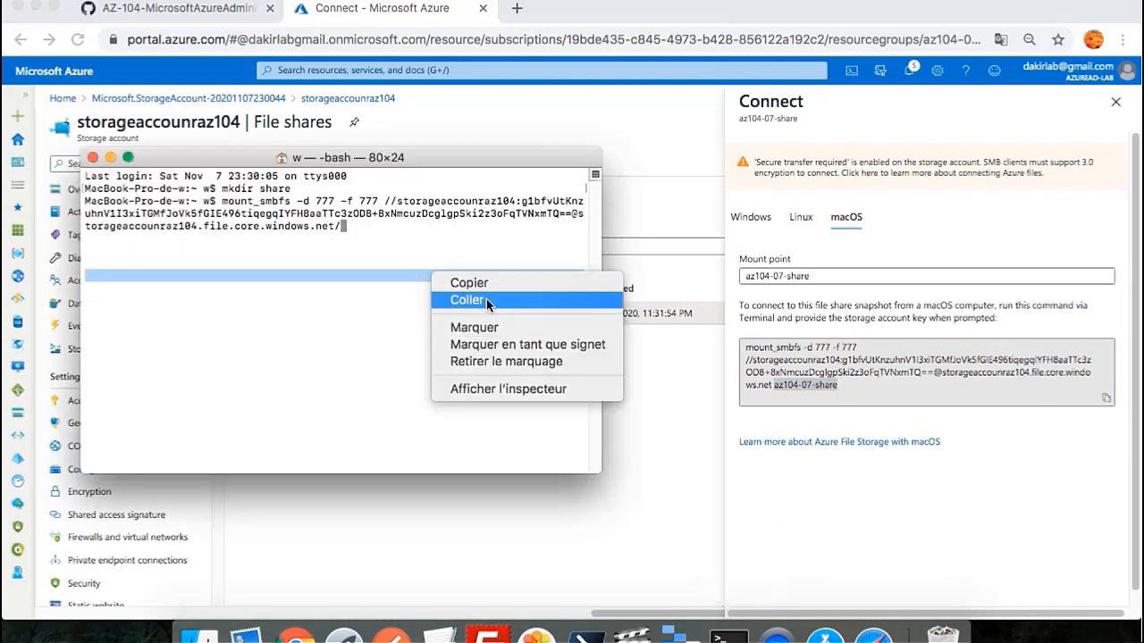
left_click(486, 298)
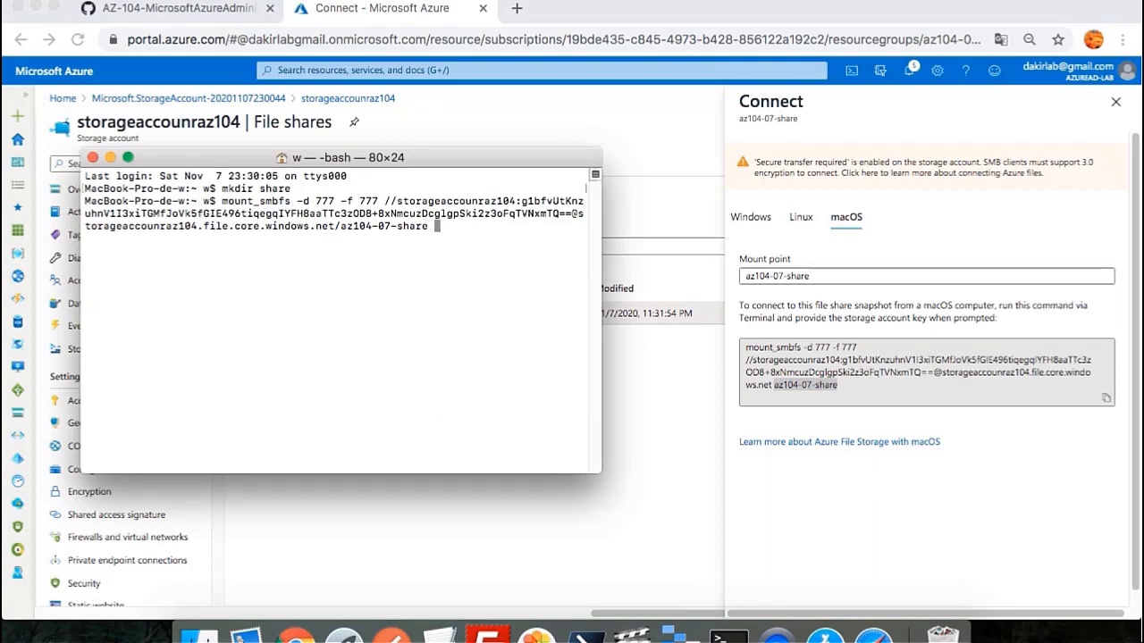
Step: Run the mount command with /Users/w/share as its mount point and change into the share directory
type("/Users")
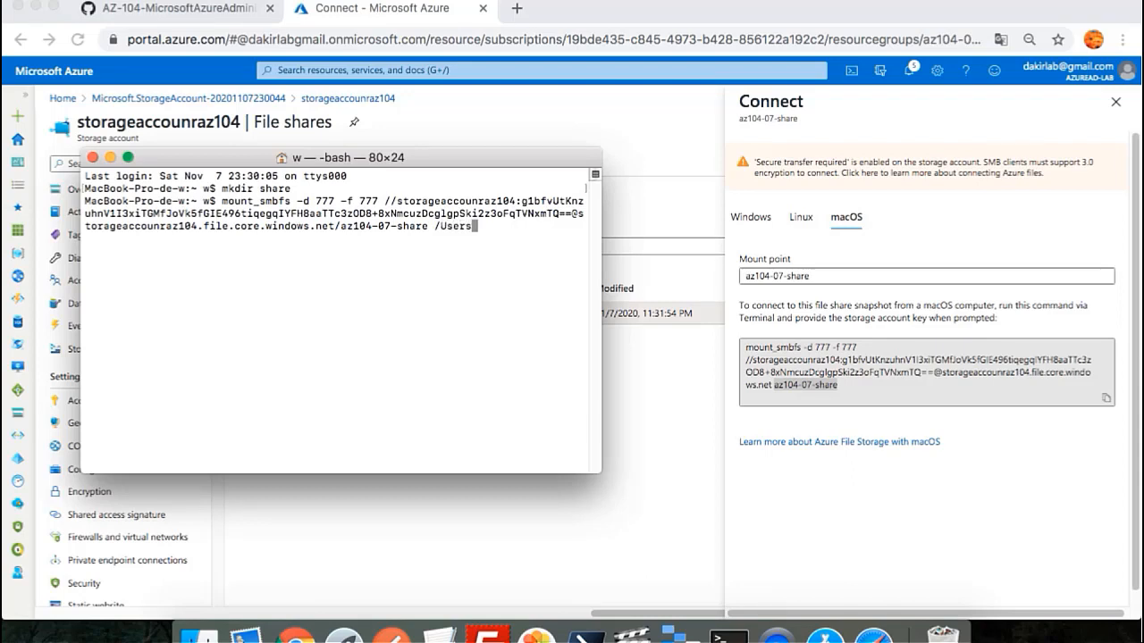
type("/w/")
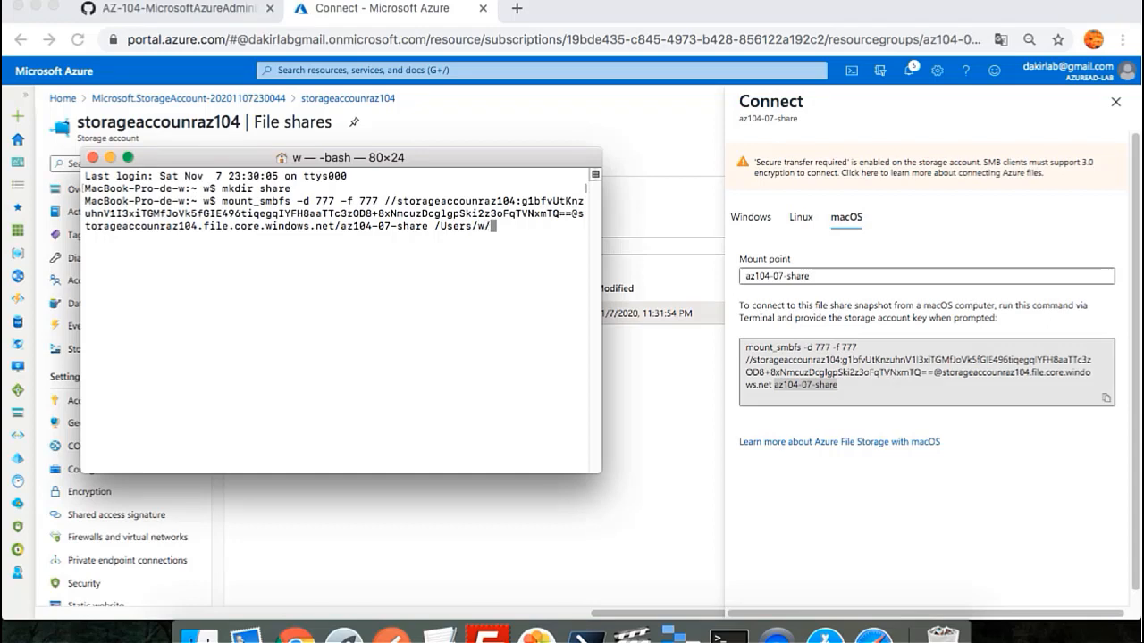
type("share")
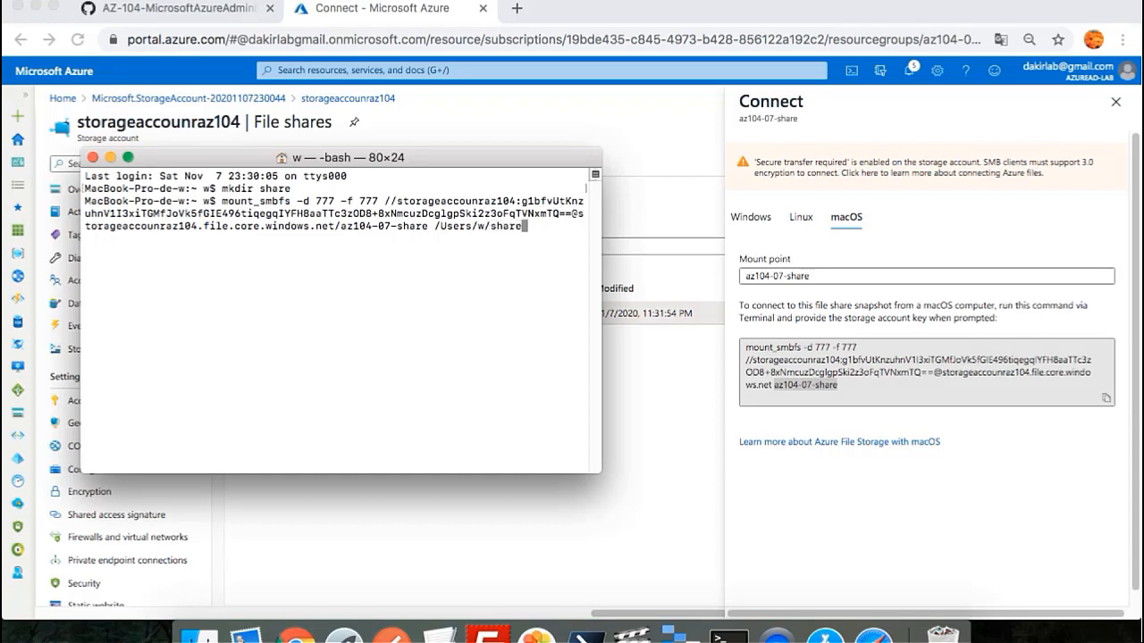
key("Return")
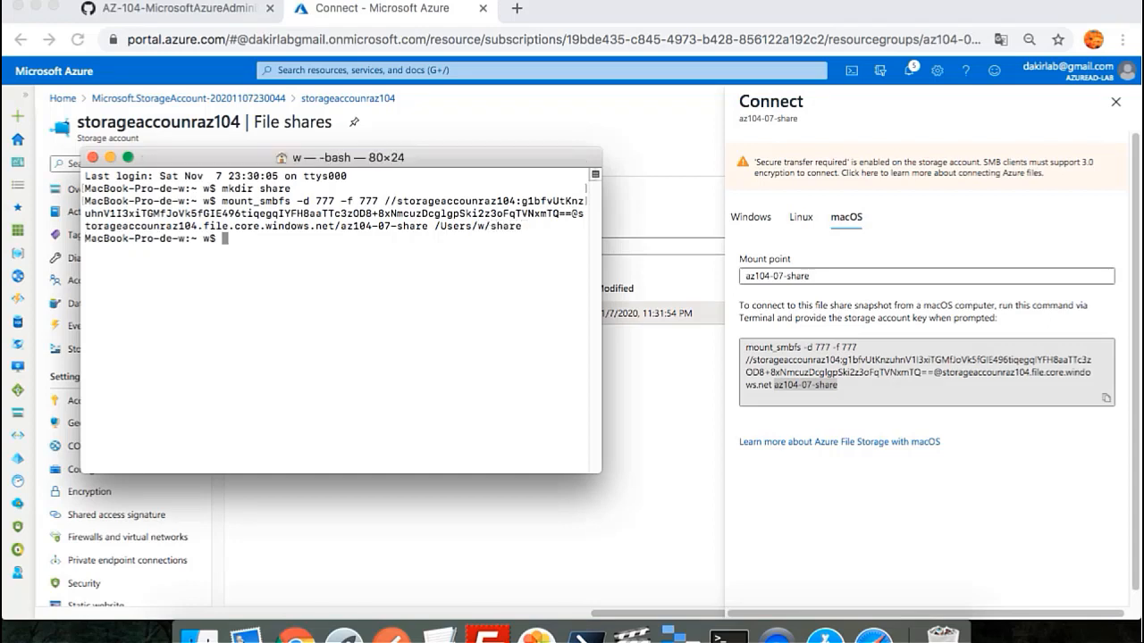
type("cd share")
key("Return")
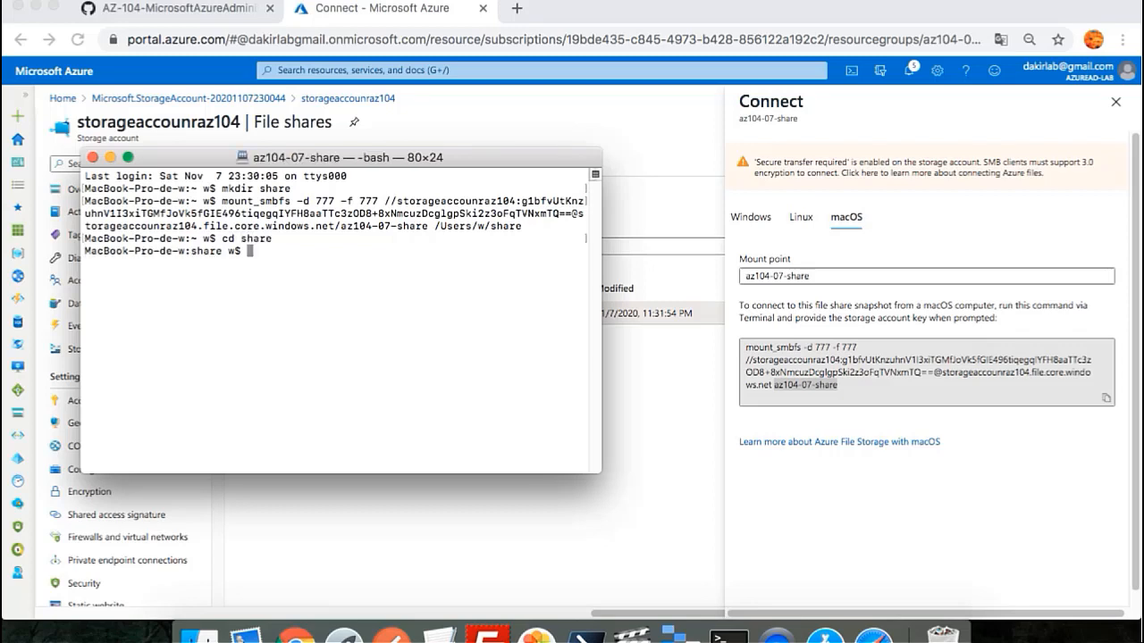
Step: Back in the Azure portal, open az104-07-share and upload az104-07-vm-parameters.json, az104-07-vm-template.json and LICENSE to it
left_click(621, 257)
left_click(301, 317)
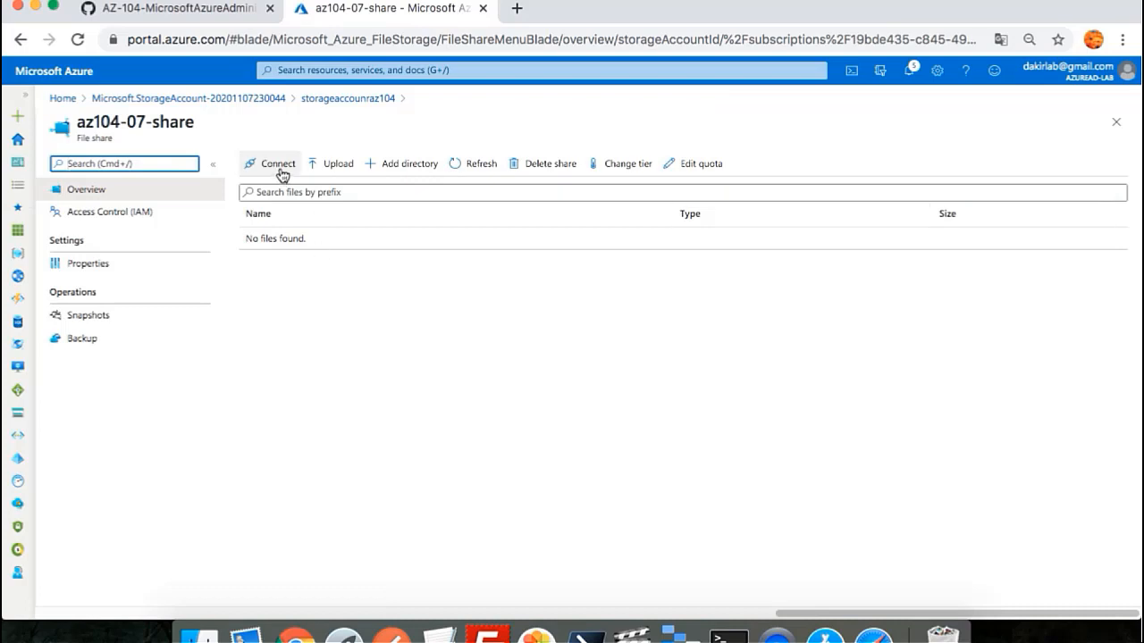
left_click(341, 165)
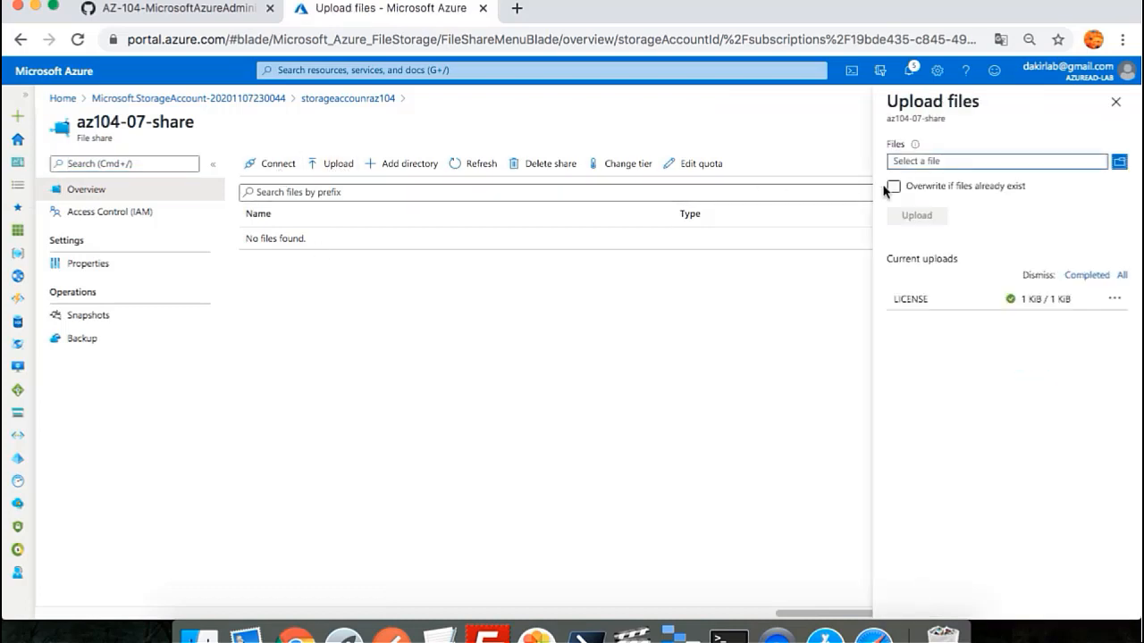
left_click(1119, 161)
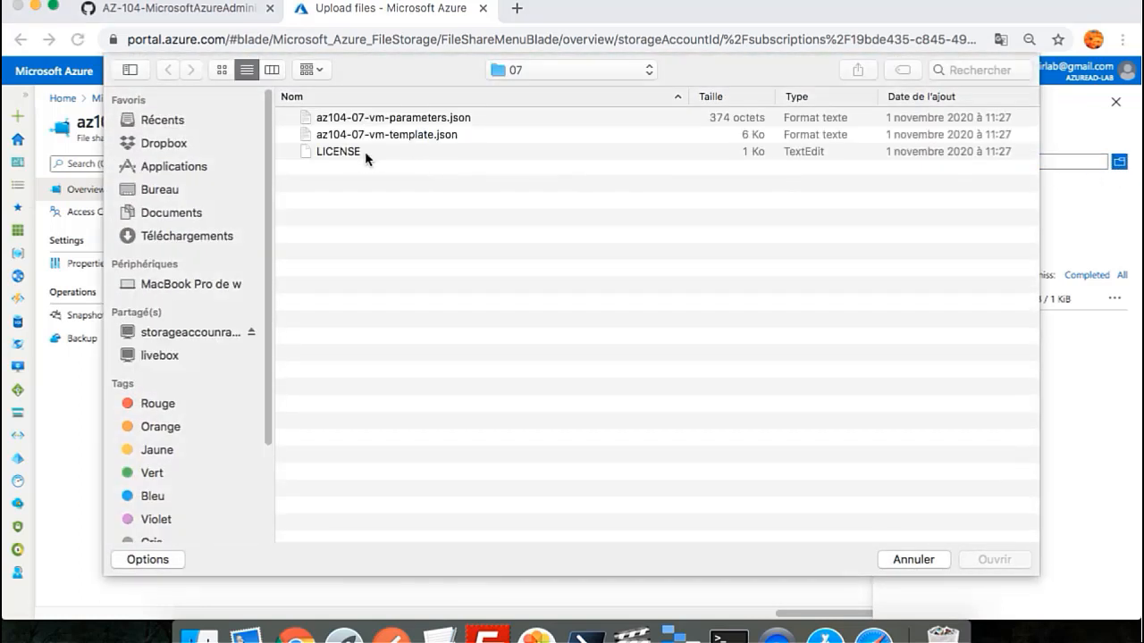
left_click(357, 153)
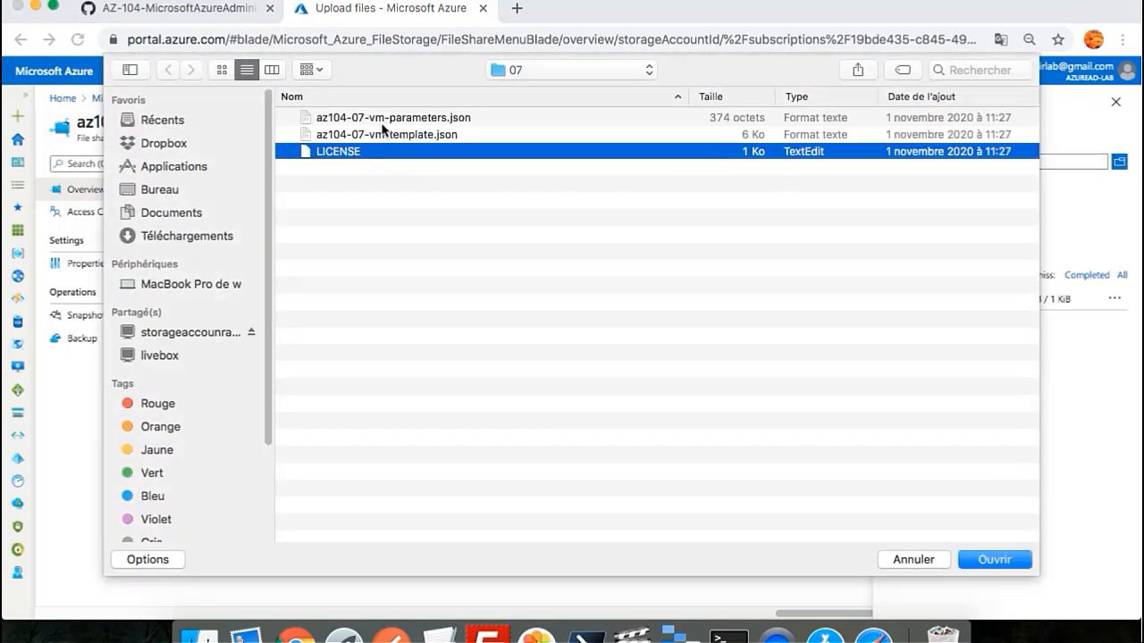
left_click(384, 120, "shift")
left_click(995, 559)
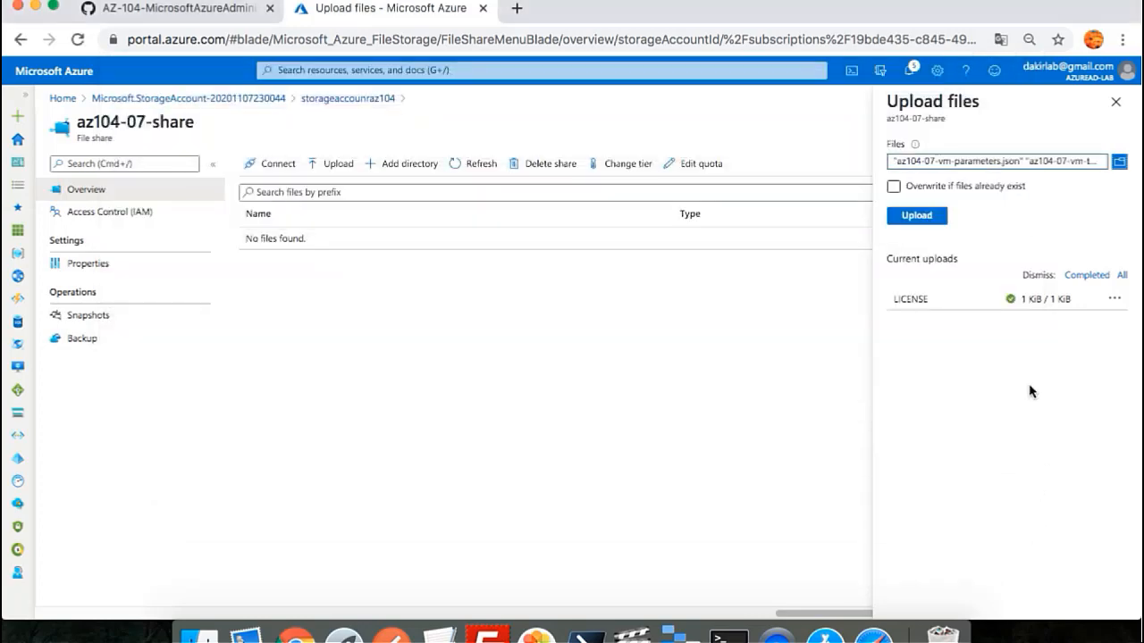
left_click(926, 218)
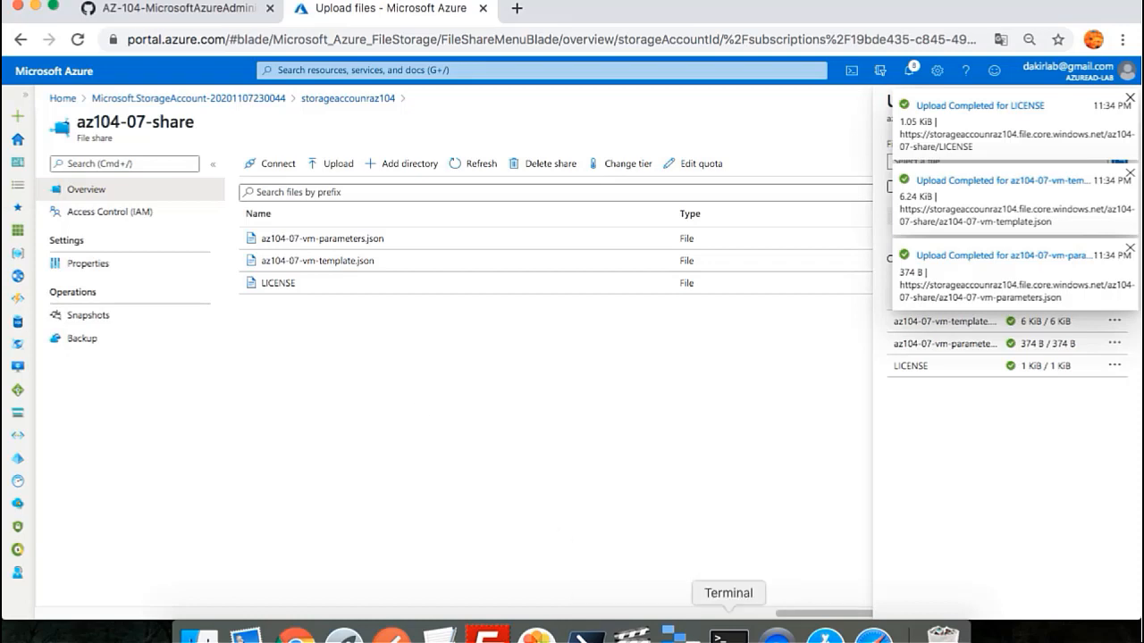
Step: Switch to Terminal, list the files in the mounted share directory and create a directory named aaaa in it
left_click(728, 636)
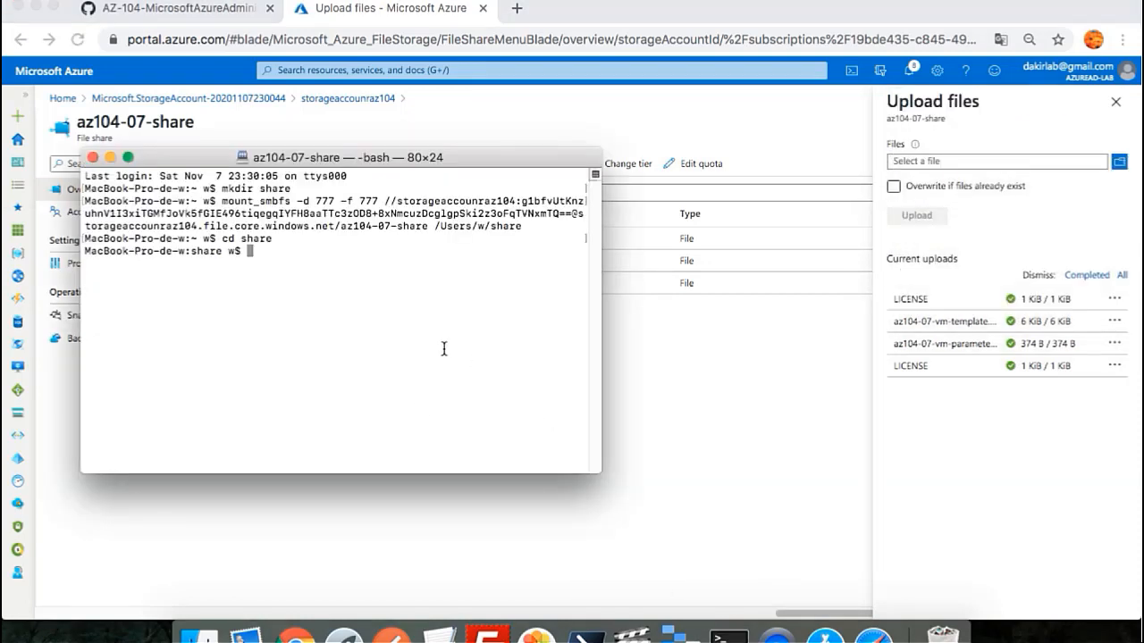
type("ls")
key("Return")
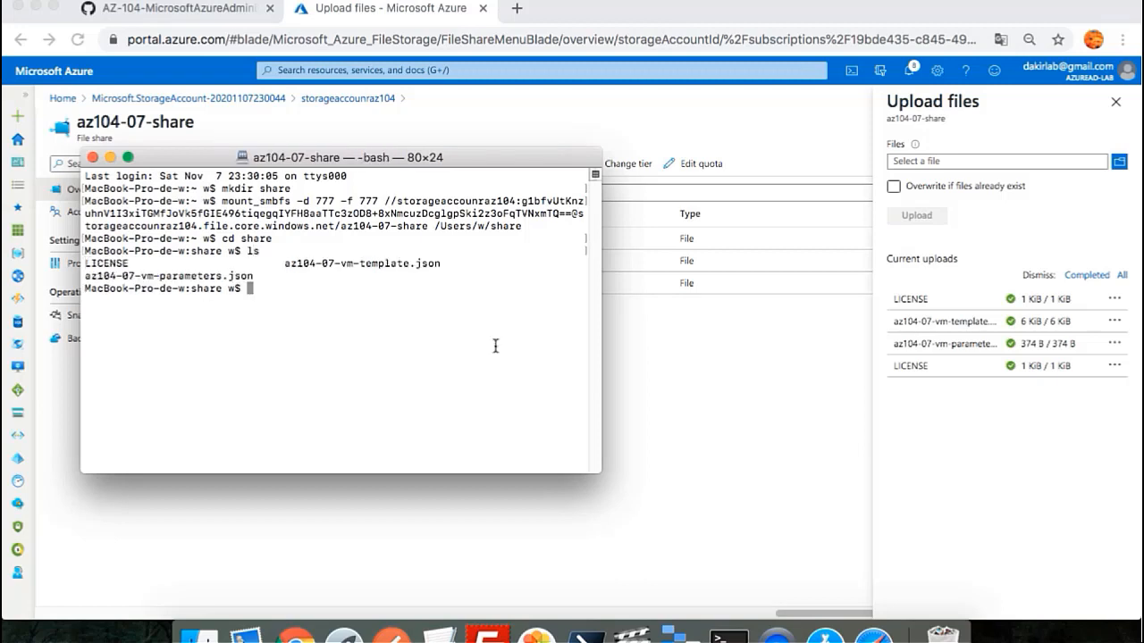
left_click_drag(87, 259, 361, 277)
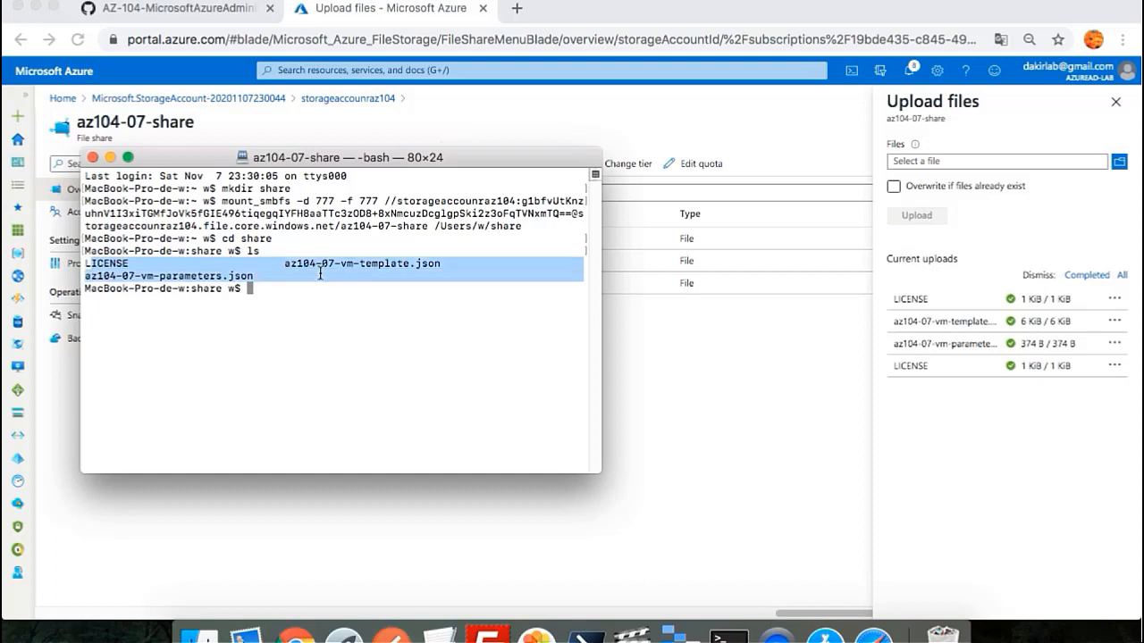
left_click(327, 297)
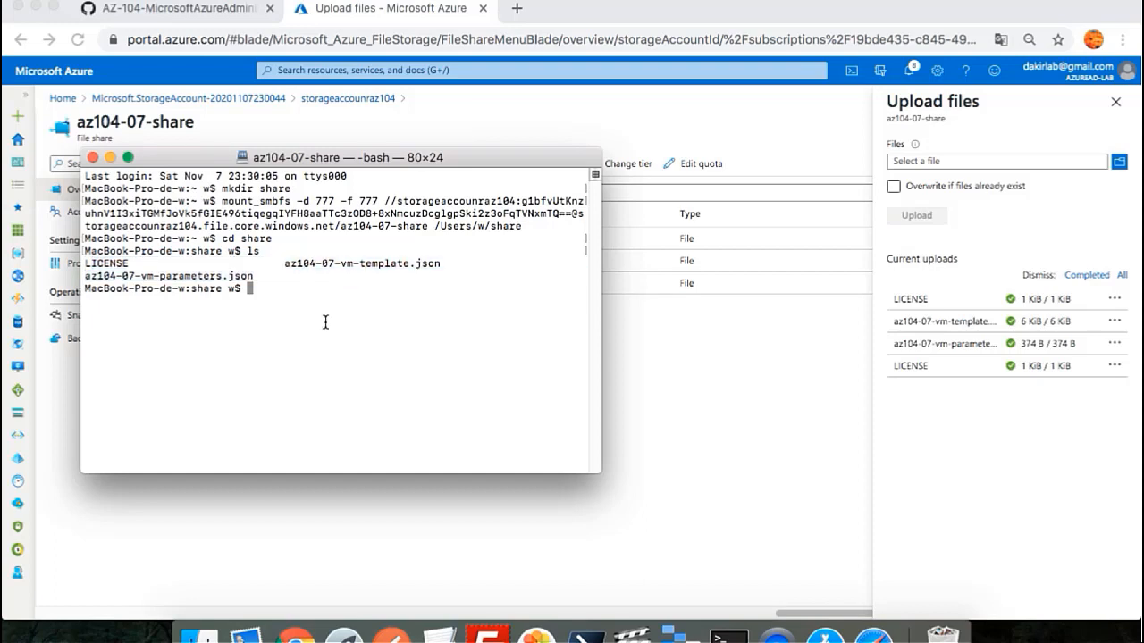
type("mkdir aaaa")
key("Return")
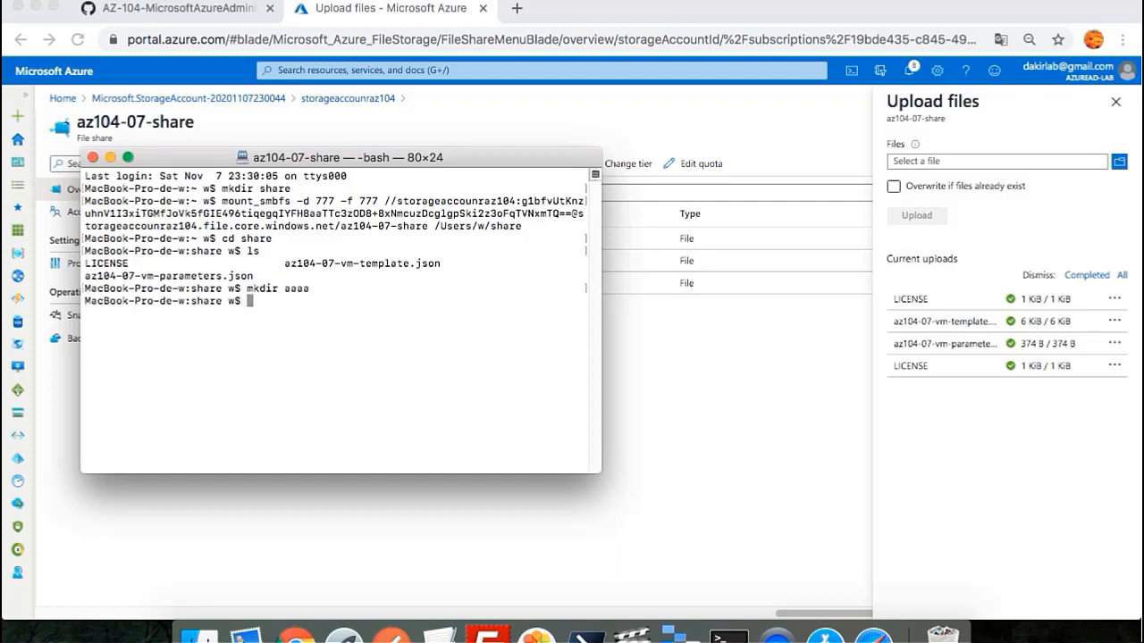
Step: Return to the Azure portal, refresh the file listing of az104-07-share and close the file upload pane
left_click(726, 411)
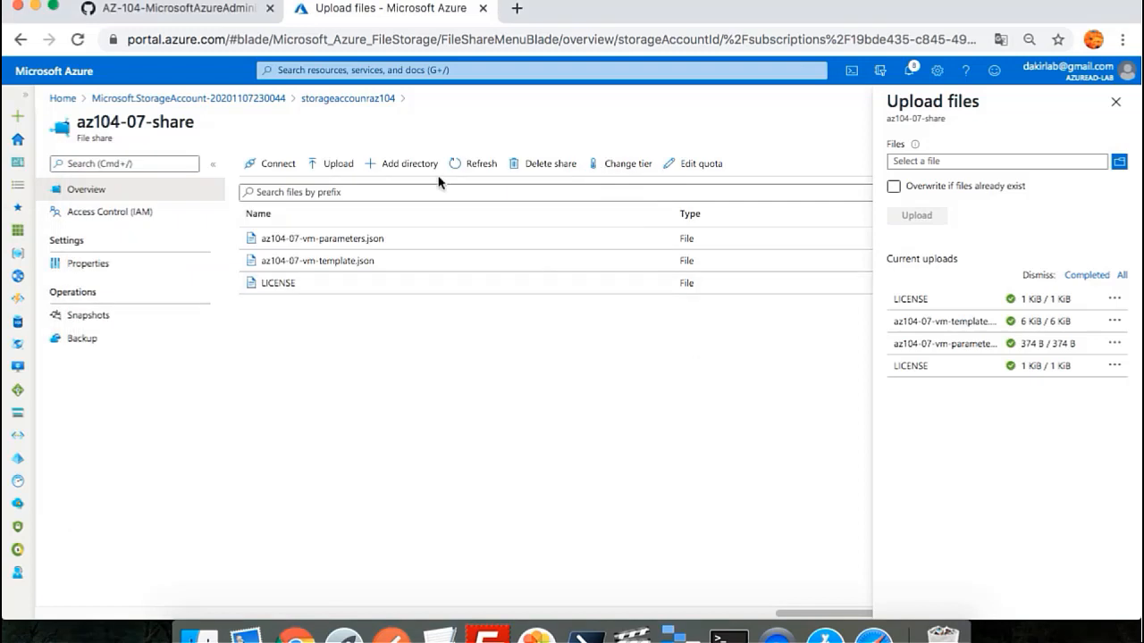
left_click(476, 170)
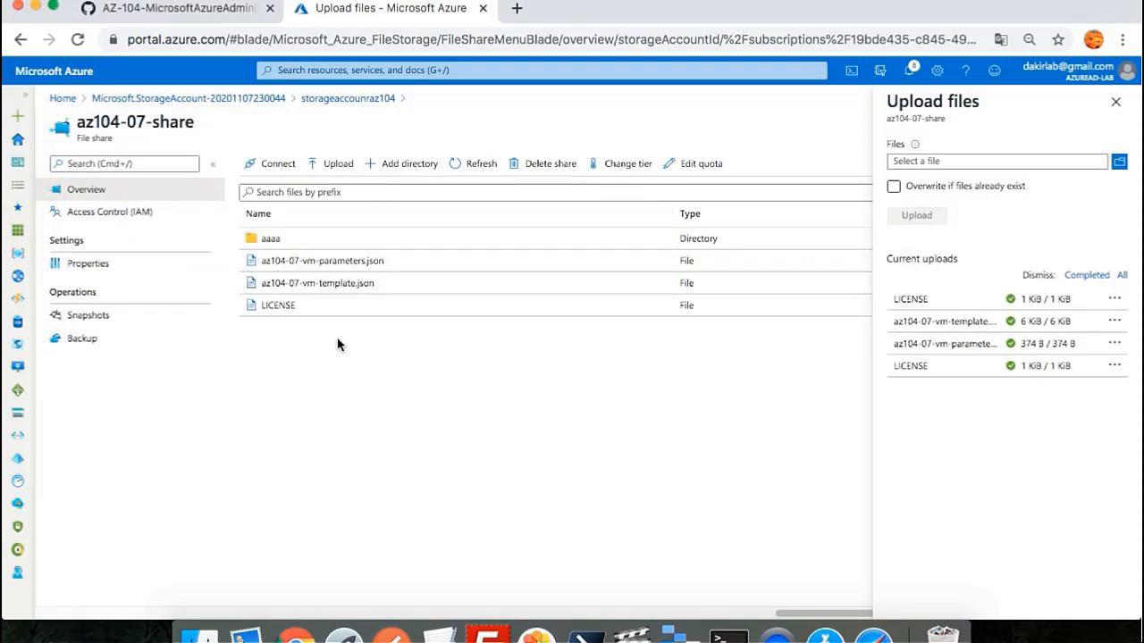
left_click(1111, 113)
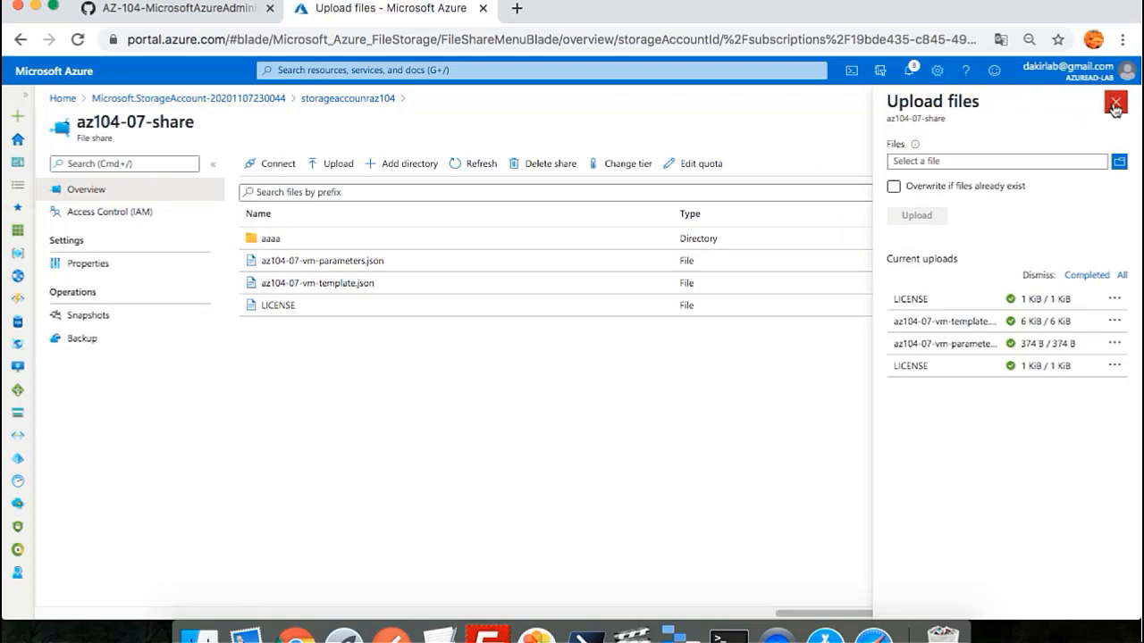